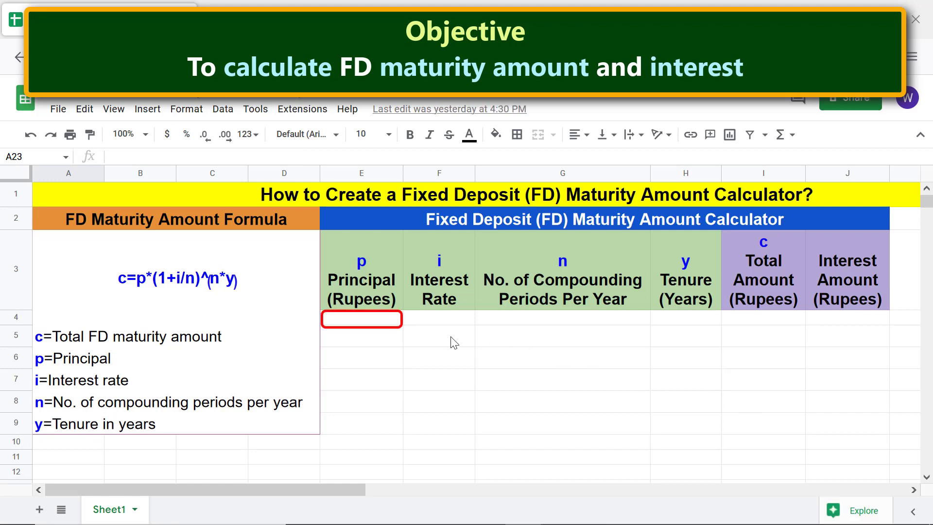
Step: Enter a principal of 5000 in E4
left_click(390, 323)
type("5000")
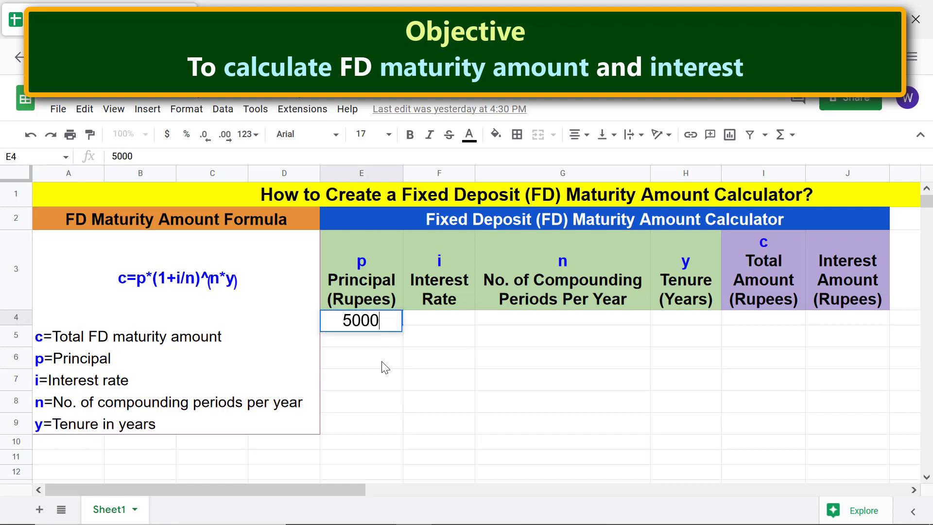
key("Return")
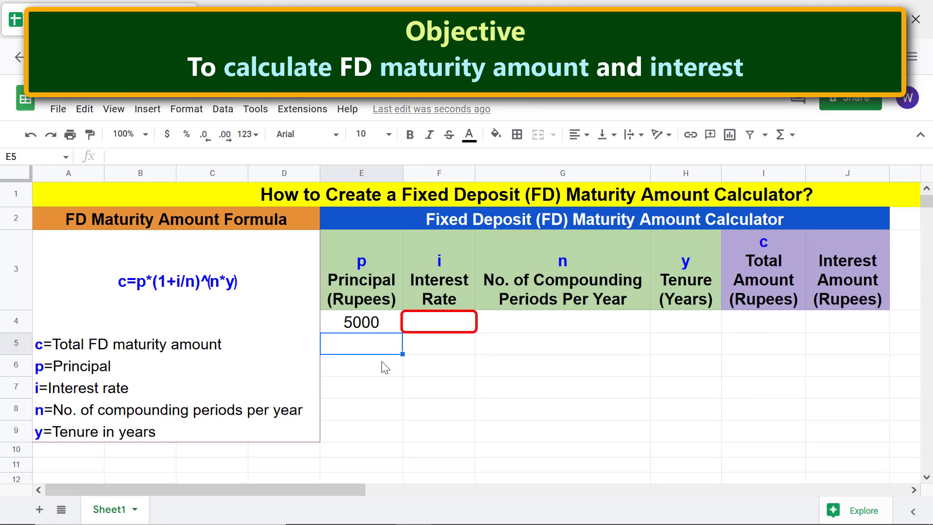
Step: Format F4 as a percentage and enter the 5.50% interest rate
left_click(450, 320)
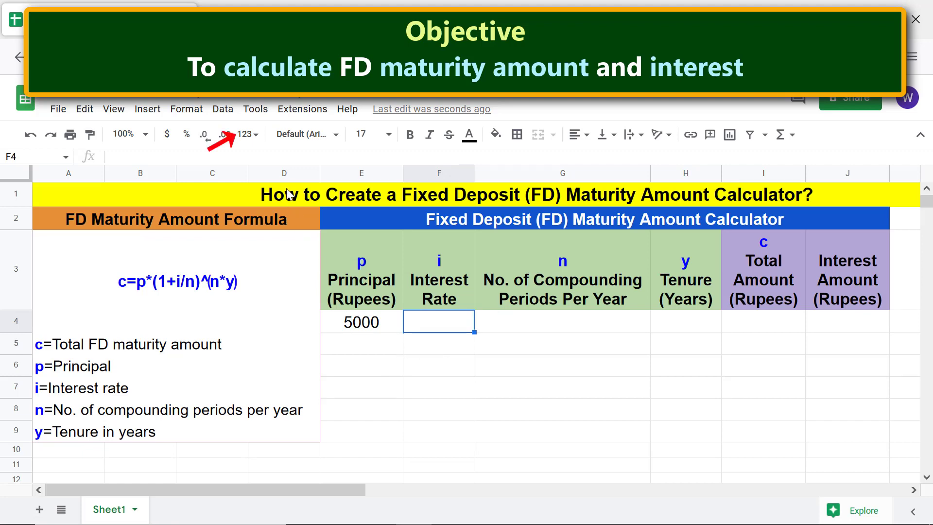
left_click(247, 134)
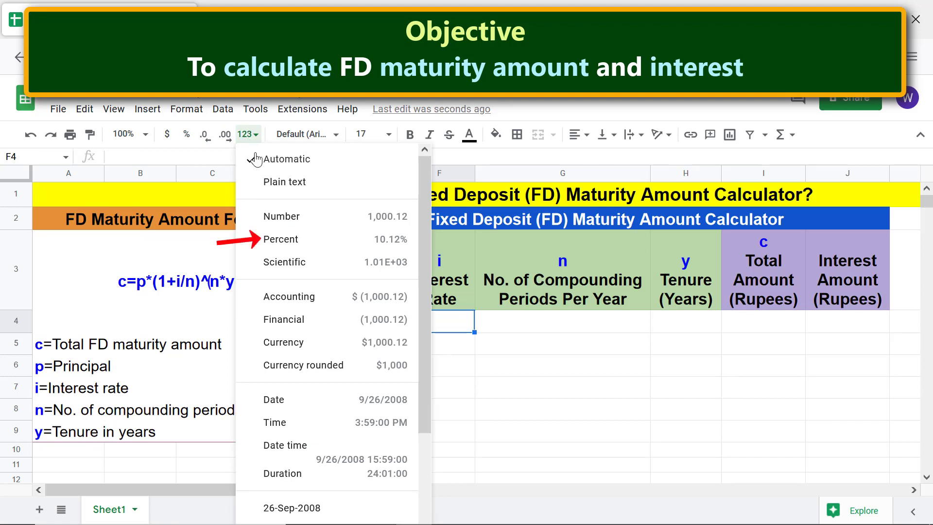
left_click(277, 239)
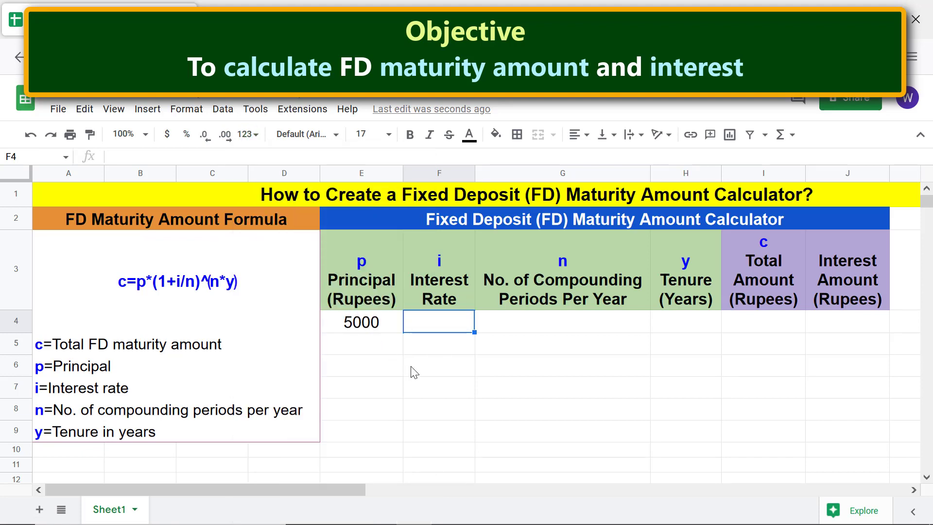
type("5.5")
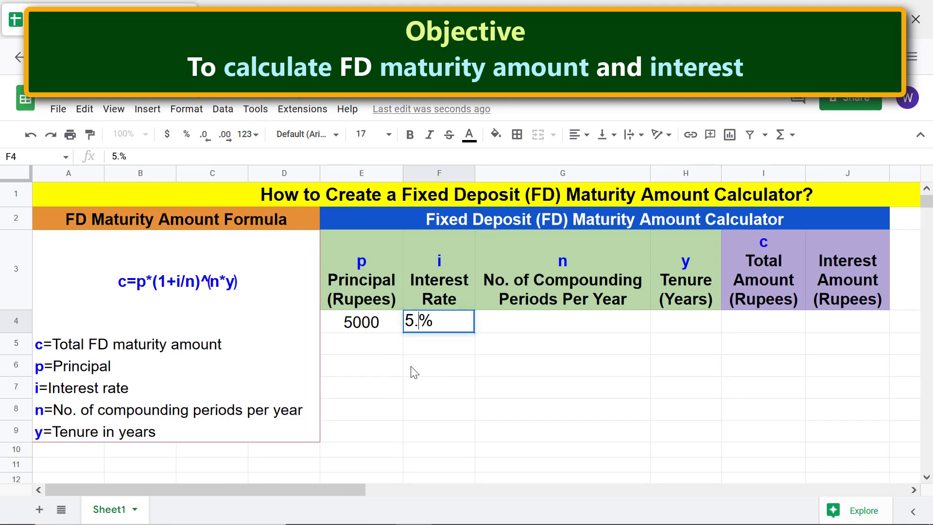
key("Return")
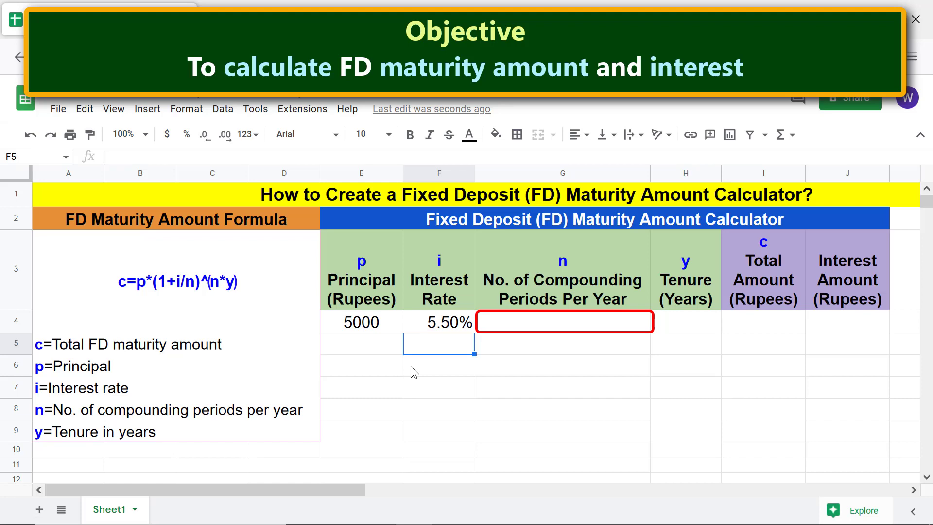
Step: Add a data validation rule on G4 with the list of items 12,4,2,1
left_click(550, 326)
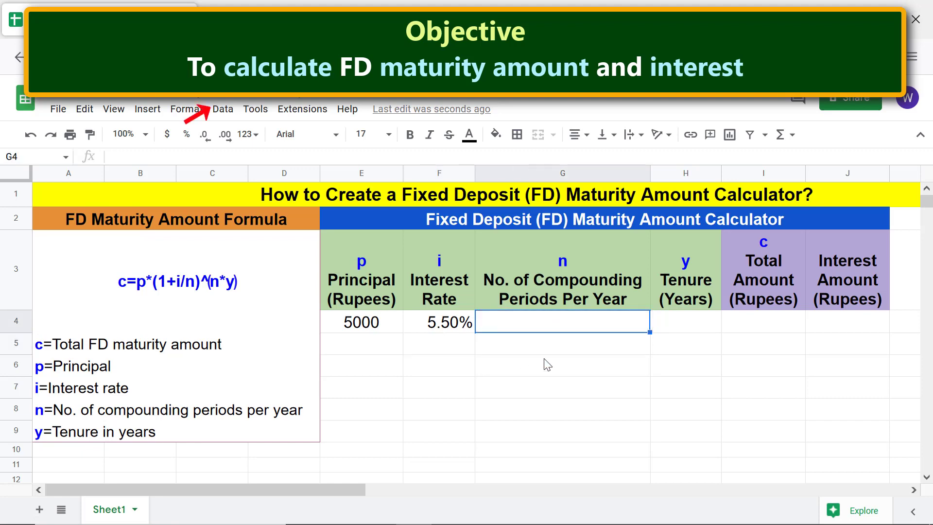
left_click(236, 114)
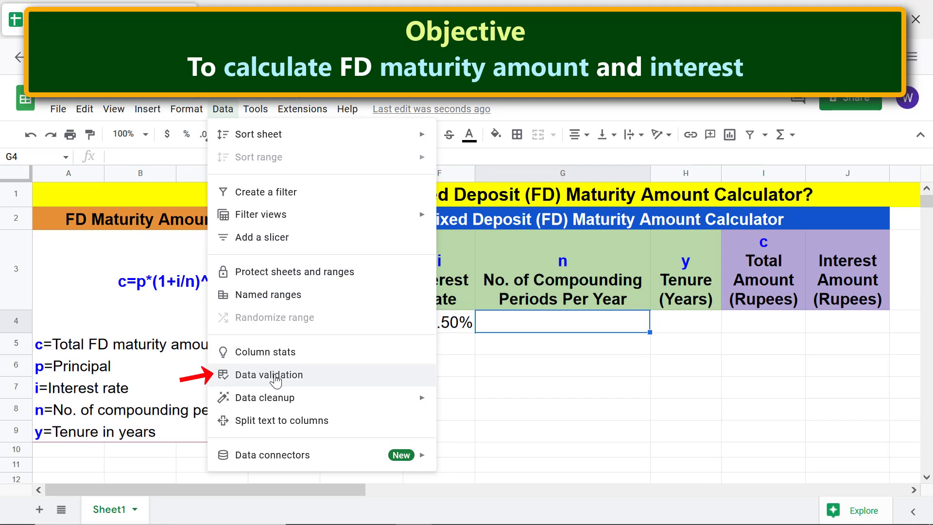
left_click(278, 375)
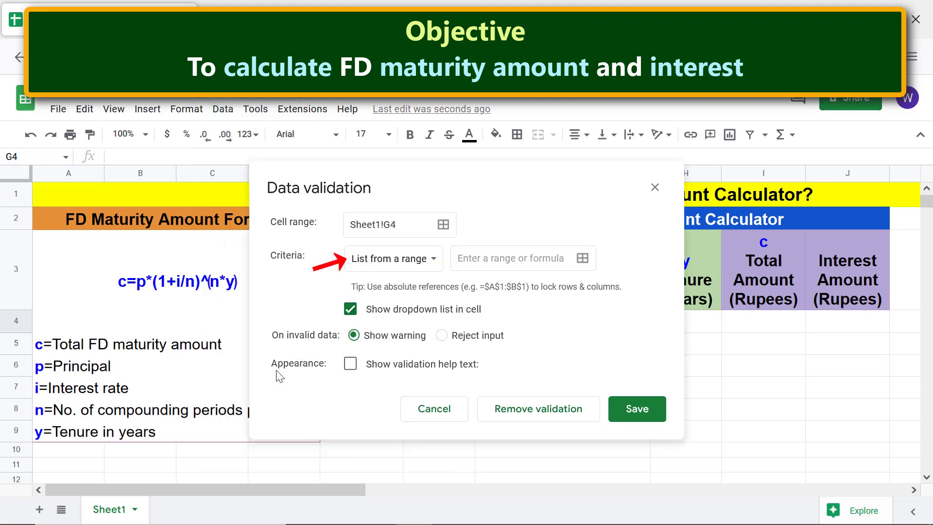
left_click(387, 265)
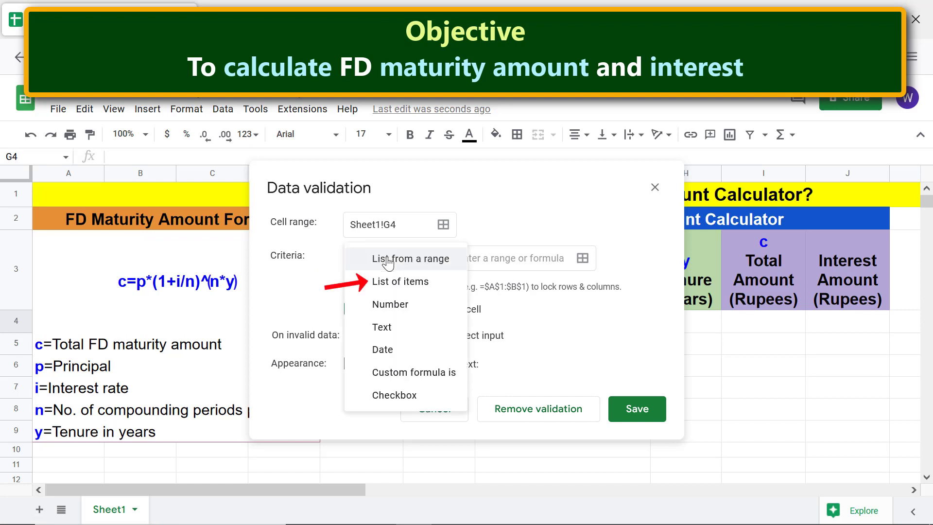
left_click(386, 284)
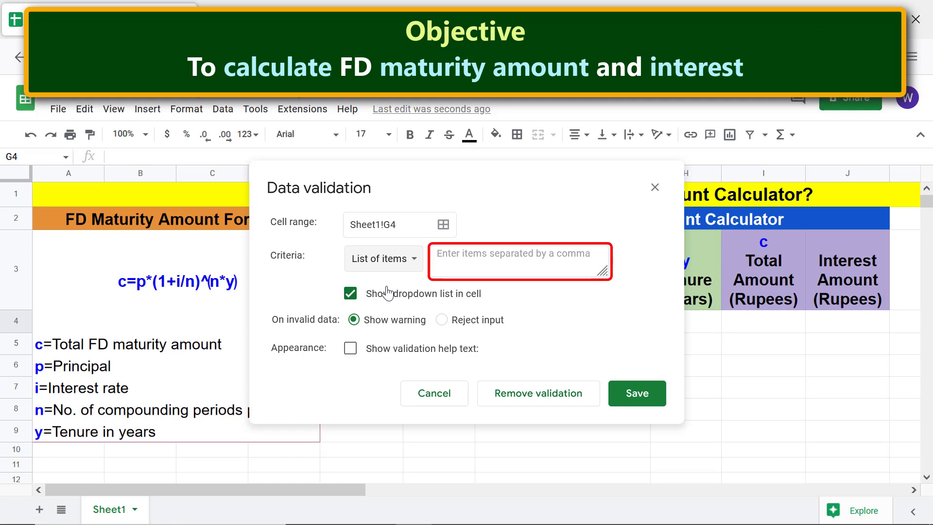
left_click(439, 258)
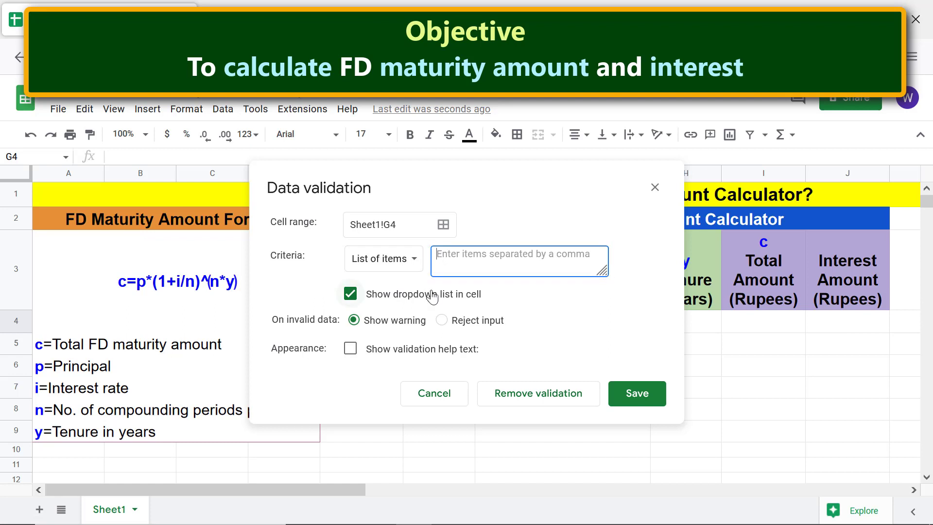
type("12,4,2,1")
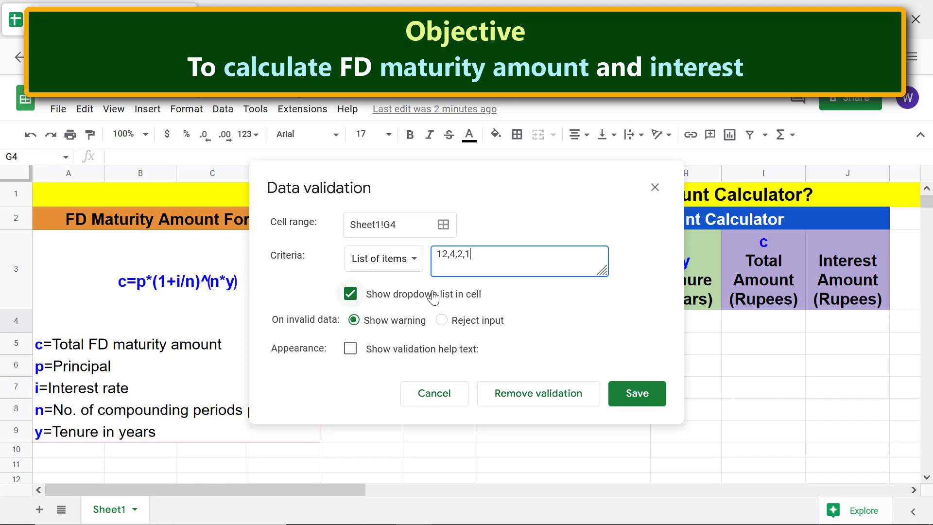
left_click(639, 394)
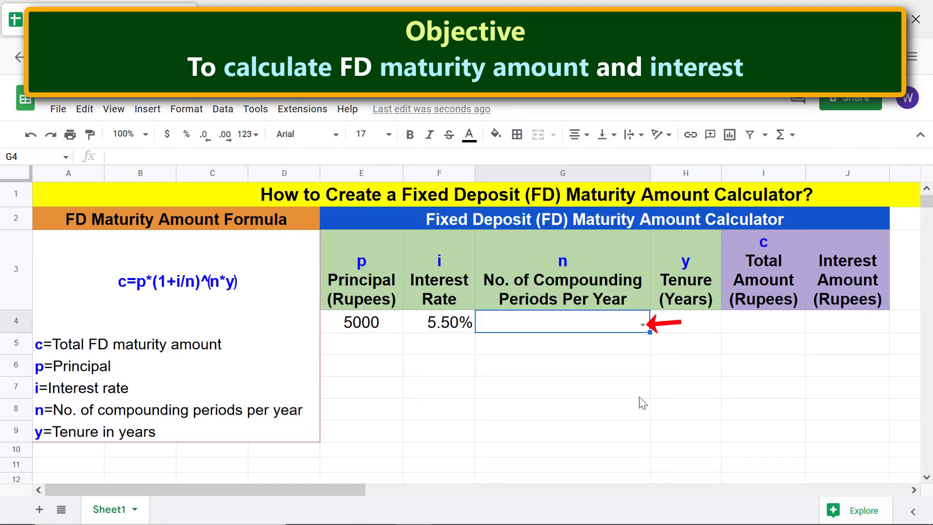
Step: Pick 4 from G4's dropdown and enter a tenure of 1 year in H4
left_click(643, 325)
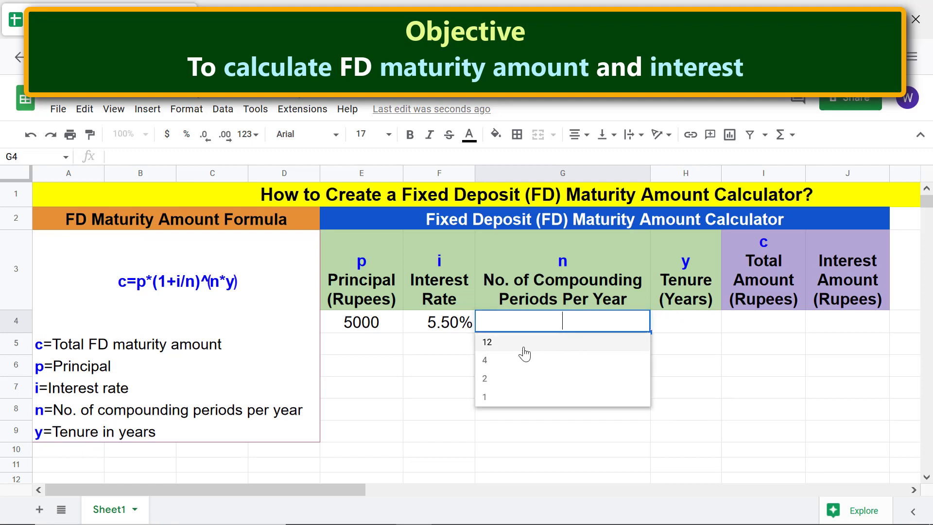
left_click(521, 366)
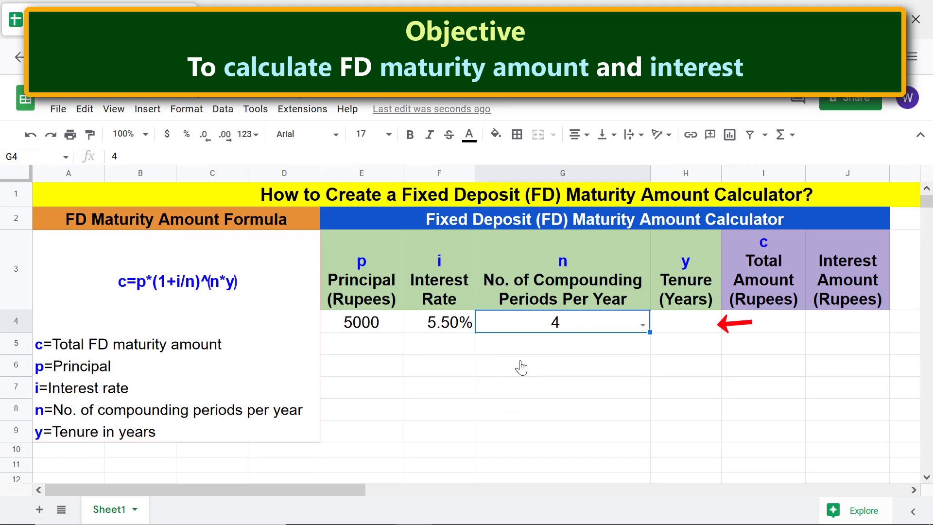
left_click(678, 328)
key("Return")
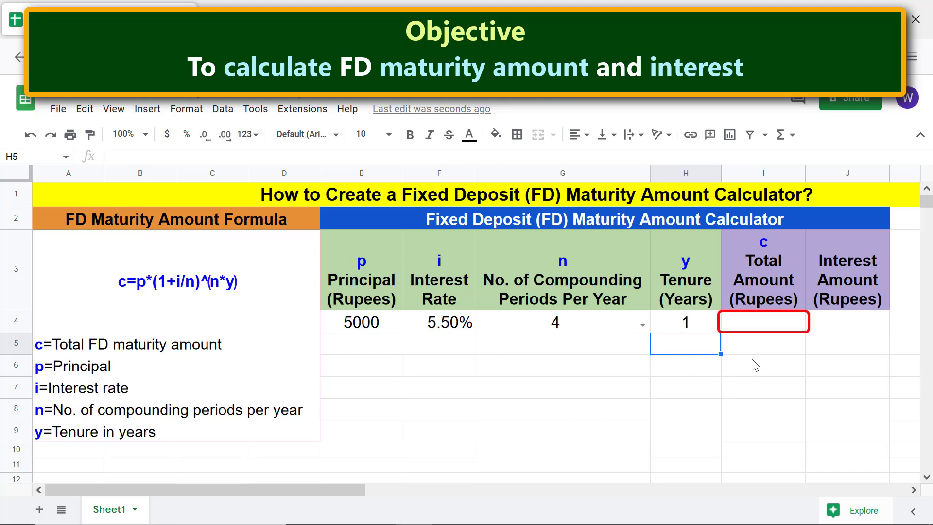
Step: Start I4's formula as =E4*(1+F4/G4, using the principal, rate and compounding periods
left_click(783, 322)
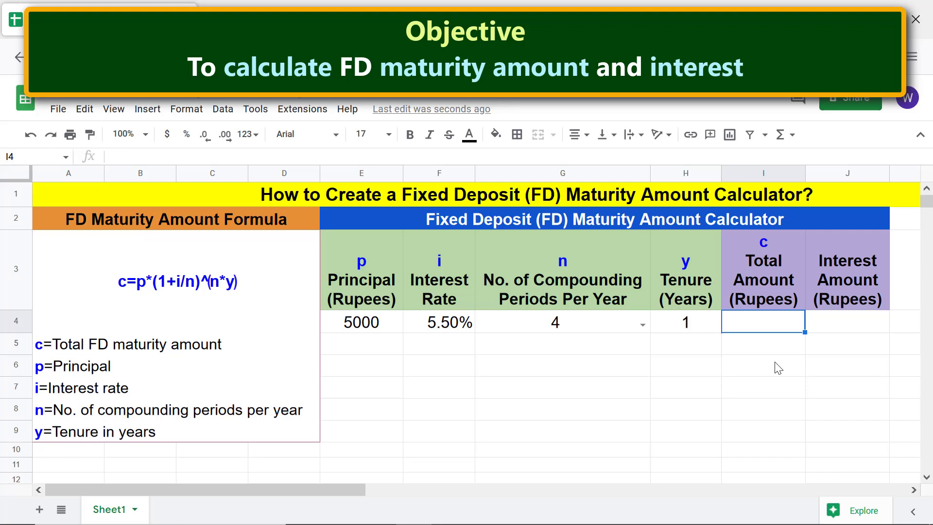
type("=")
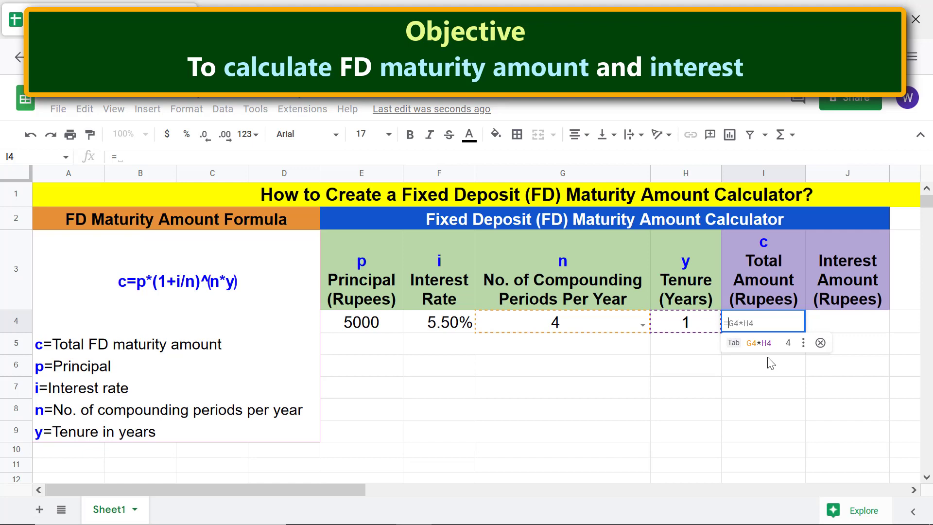
left_click(820, 343)
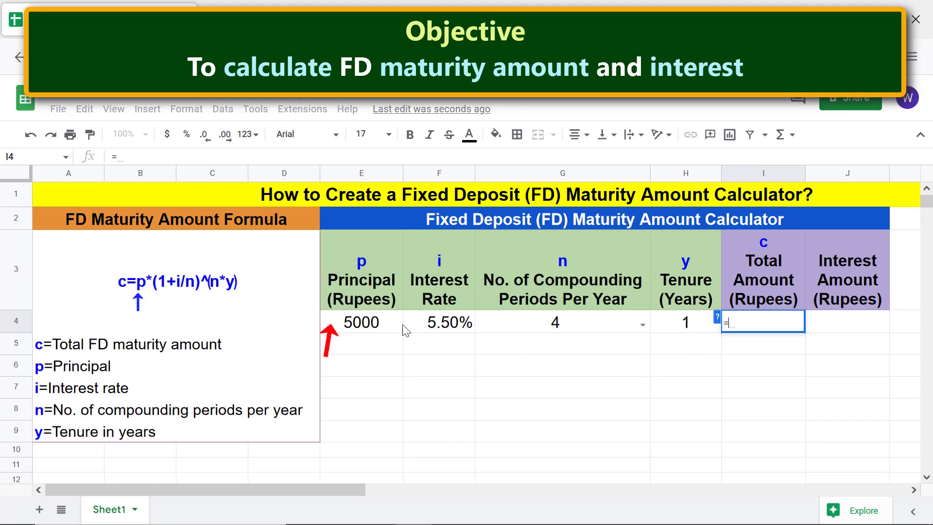
left_click(381, 329)
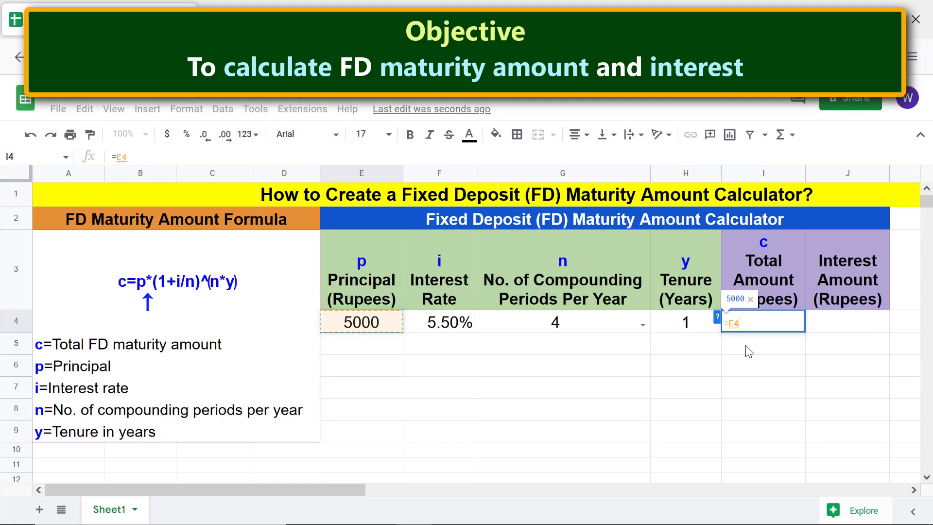
type("*")
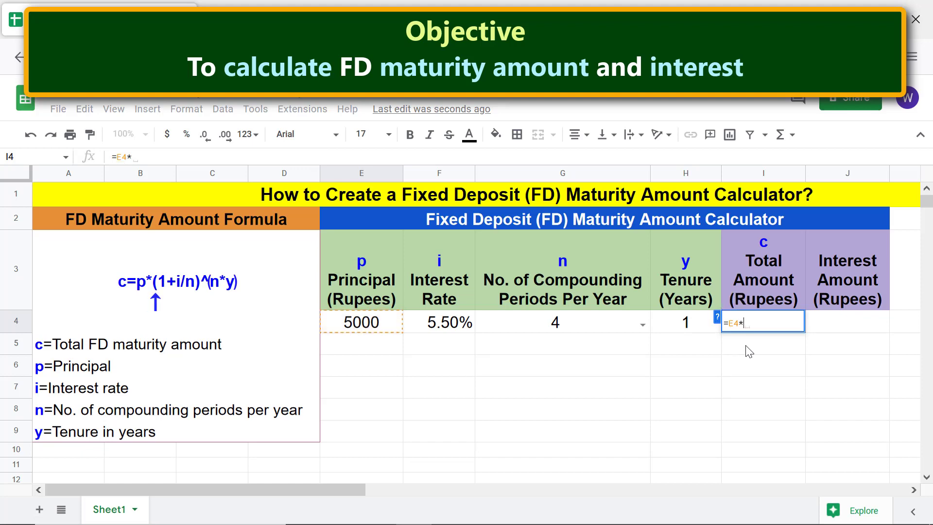
type("(1+")
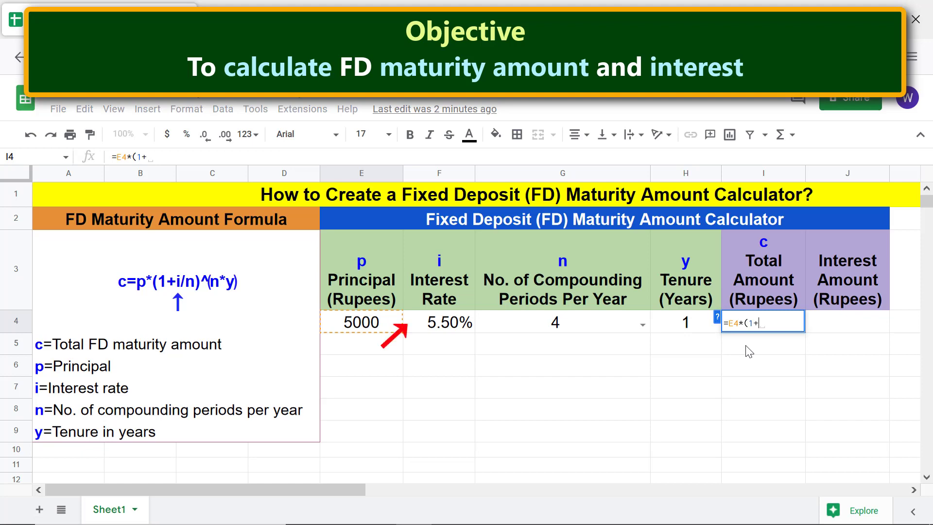
left_click(455, 323)
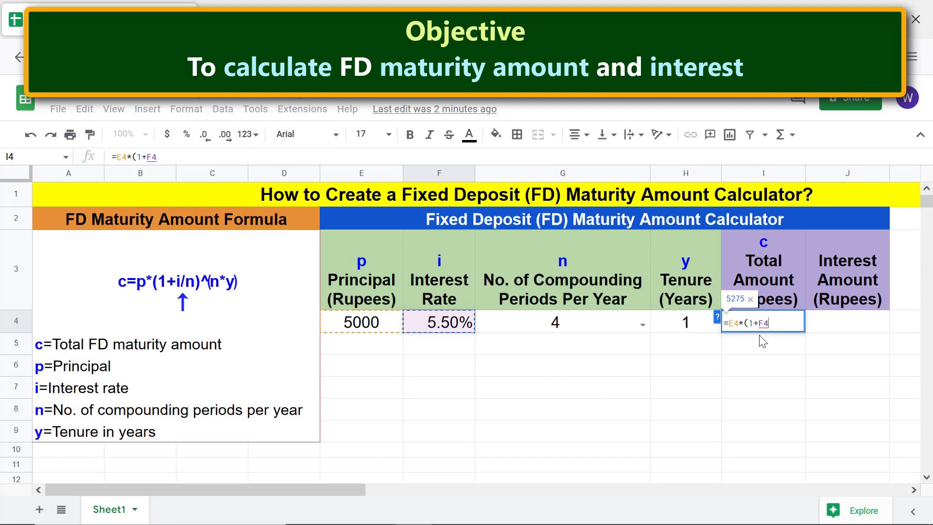
type("/")
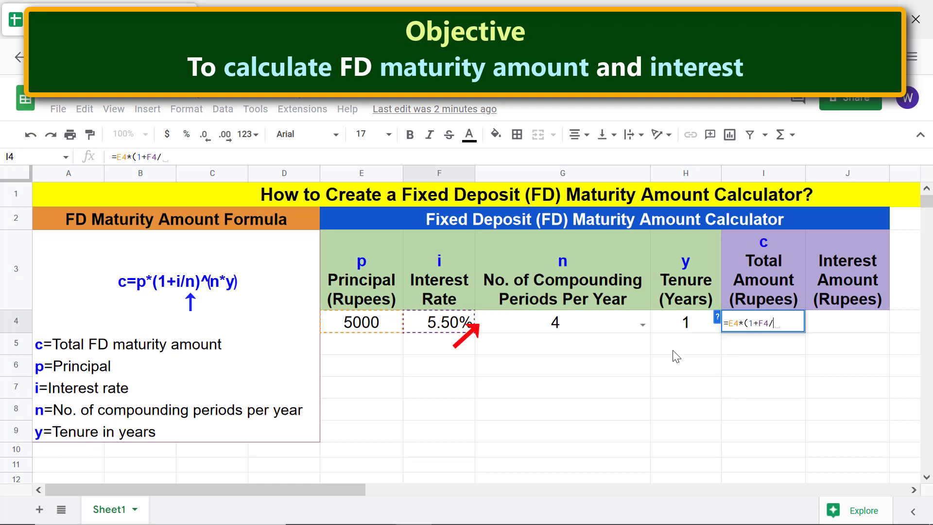
left_click(596, 330)
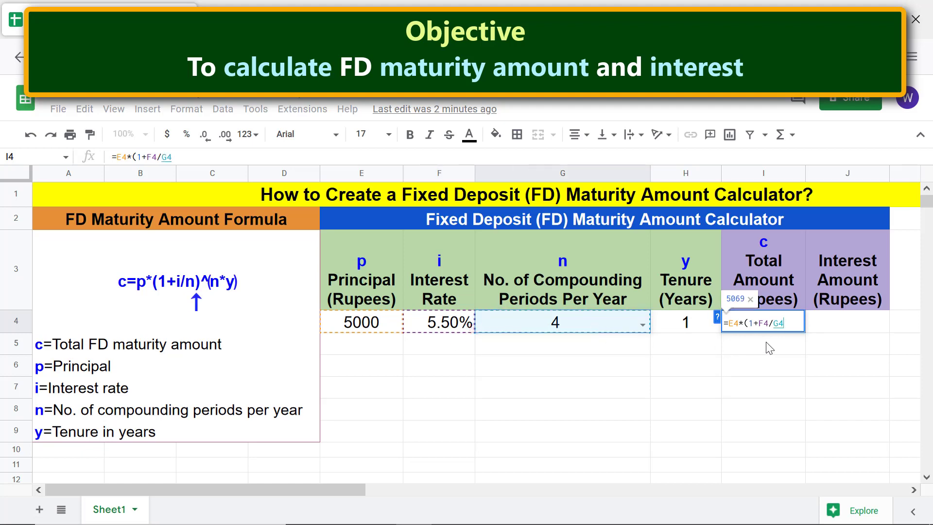
Step: Finish the formula with the exponent ^(G4*H4) and commit it, giving 5281
type(")")
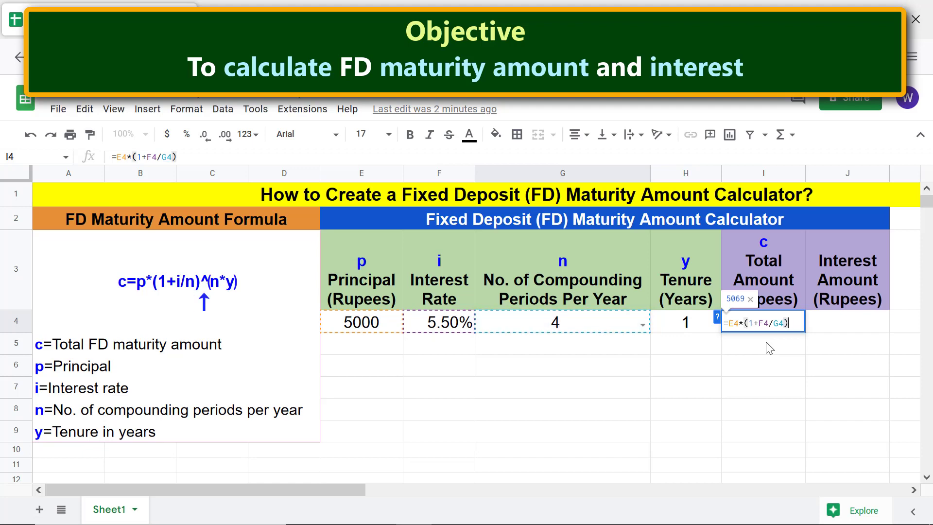
type("^")
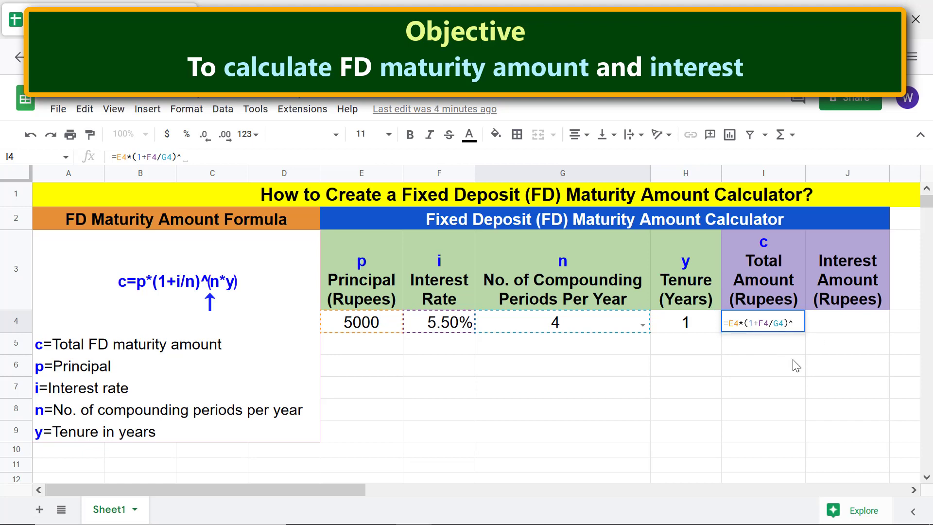
type("(")
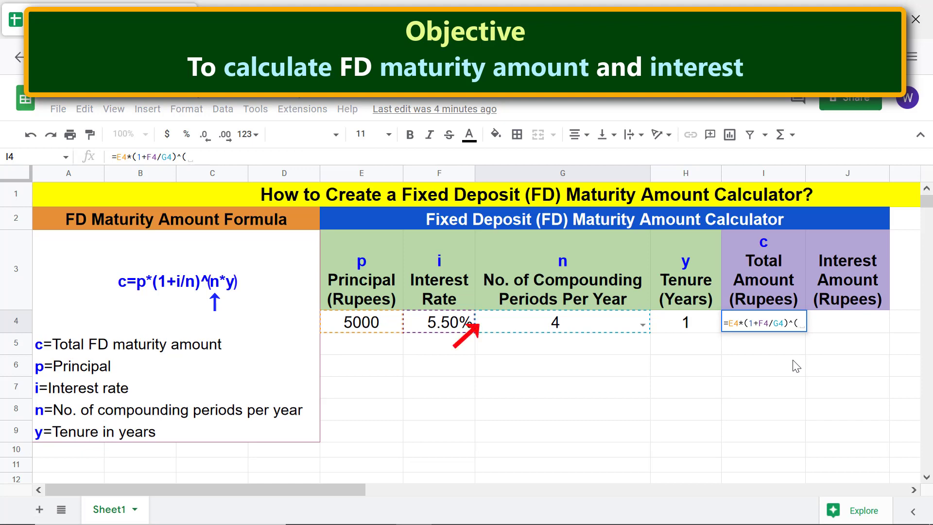
left_click(611, 327)
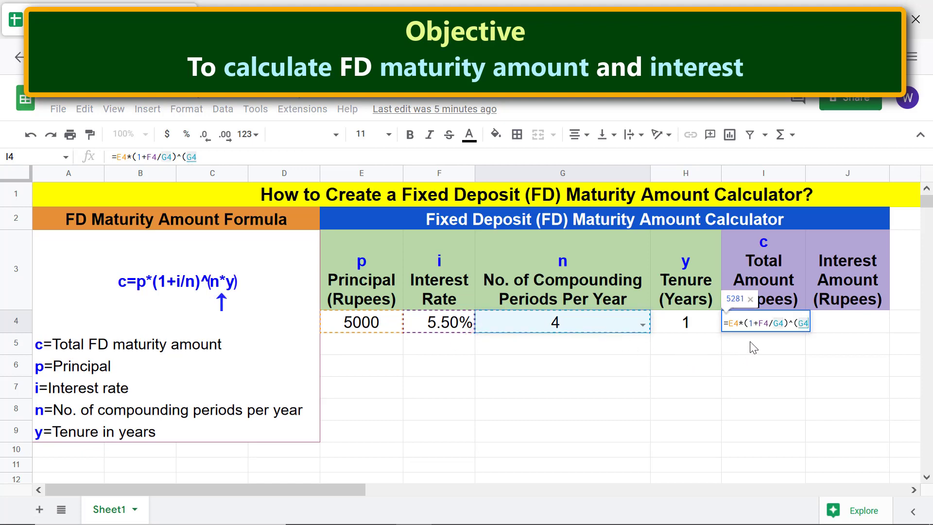
type("*")
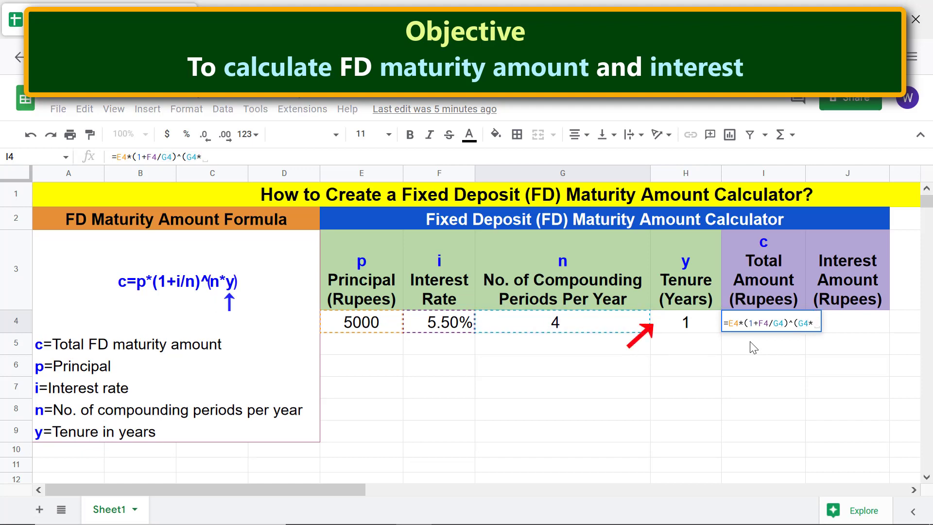
left_click(698, 327)
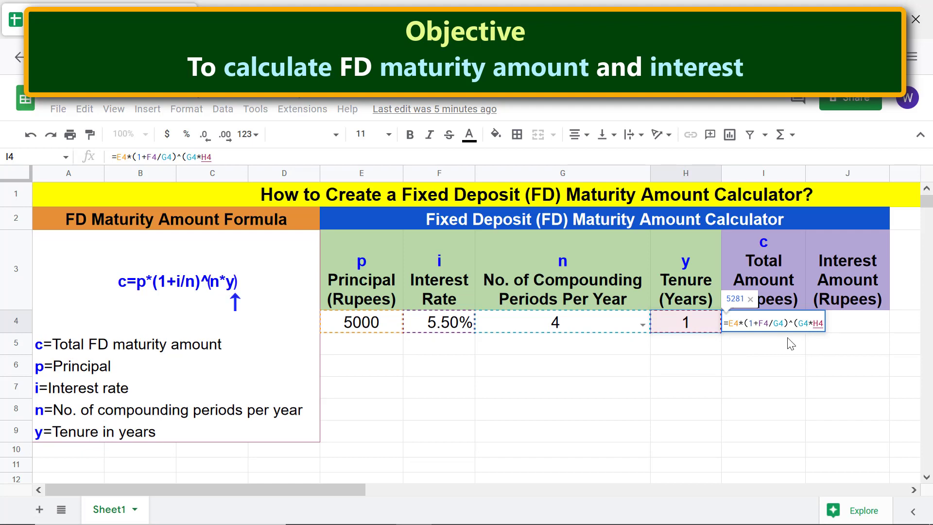
type(")")
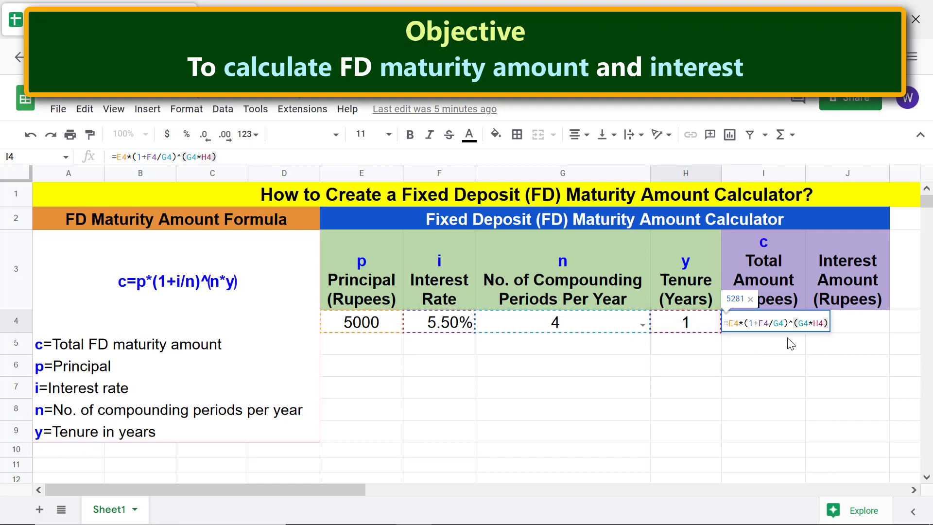
key("Return")
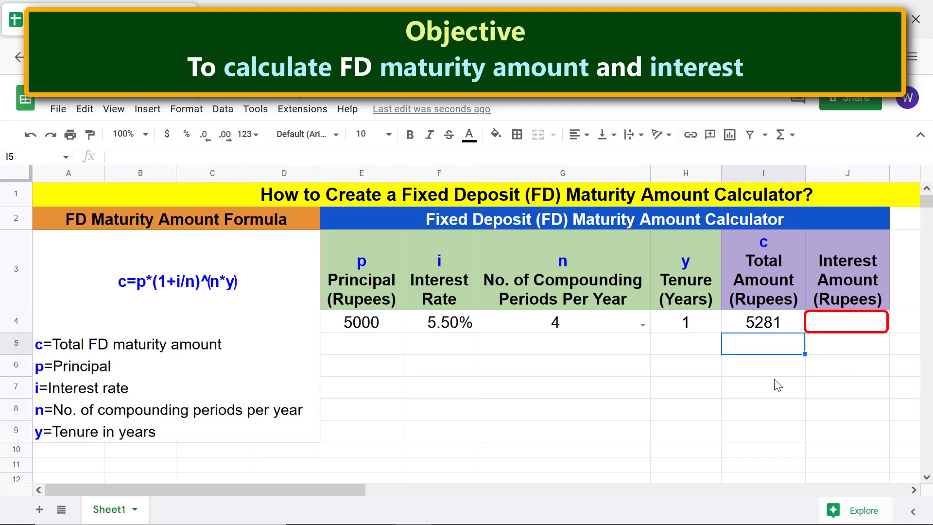
Step: Enter =I4-E4 in J4 to show the 281 interest amount
left_click(861, 322)
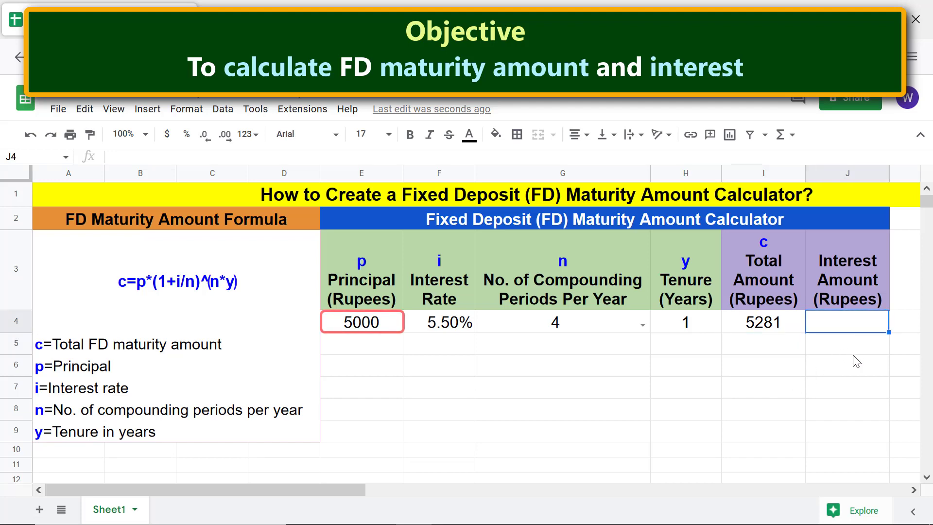
type("=")
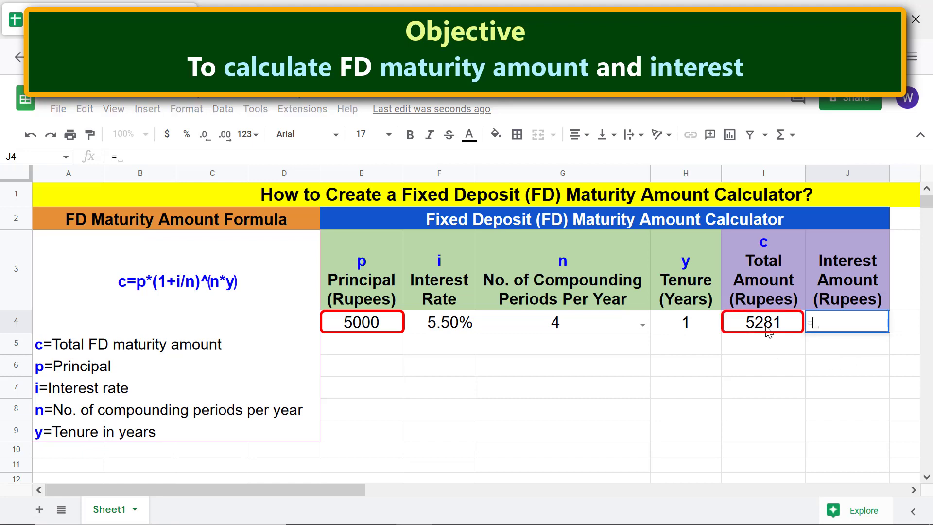
left_click(766, 330)
type("-")
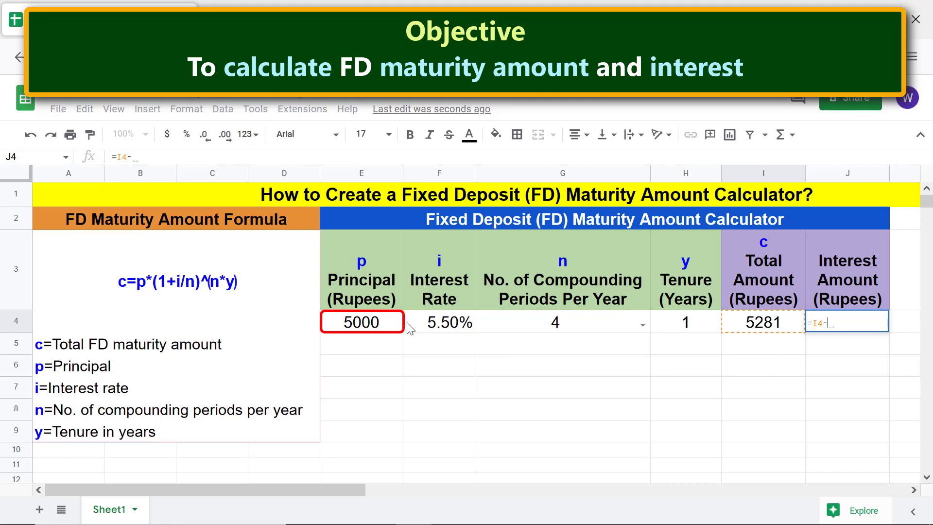
left_click(389, 334)
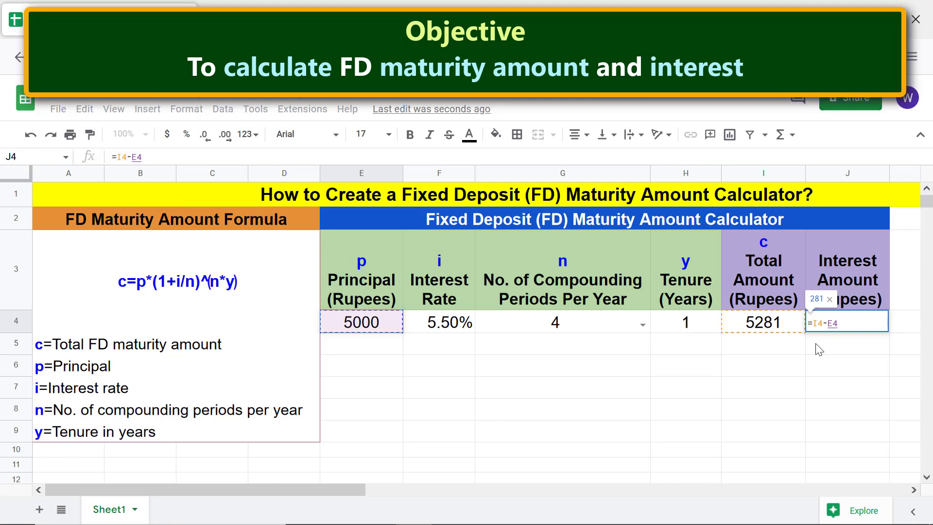
key("Return")
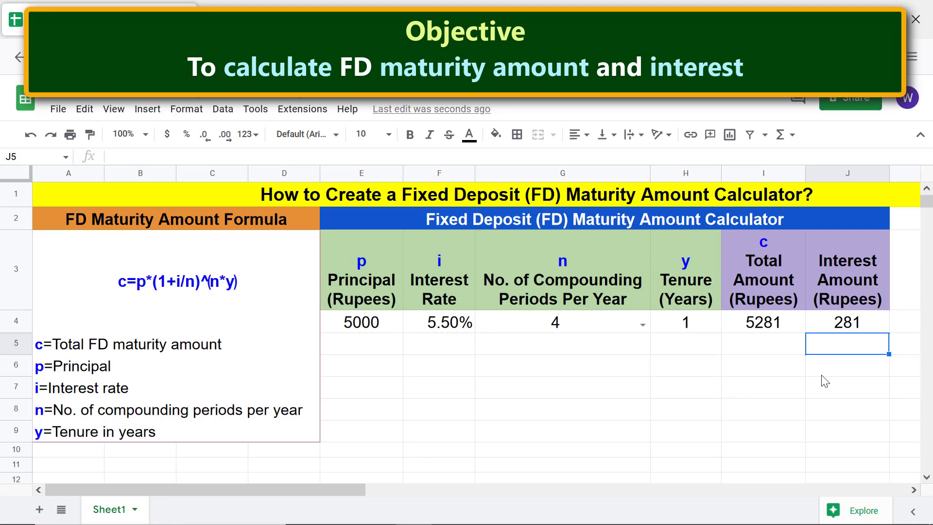
Step: Change the rate to 5.75%, compounding to 1 and tenure to 3 years
left_click(457, 324)
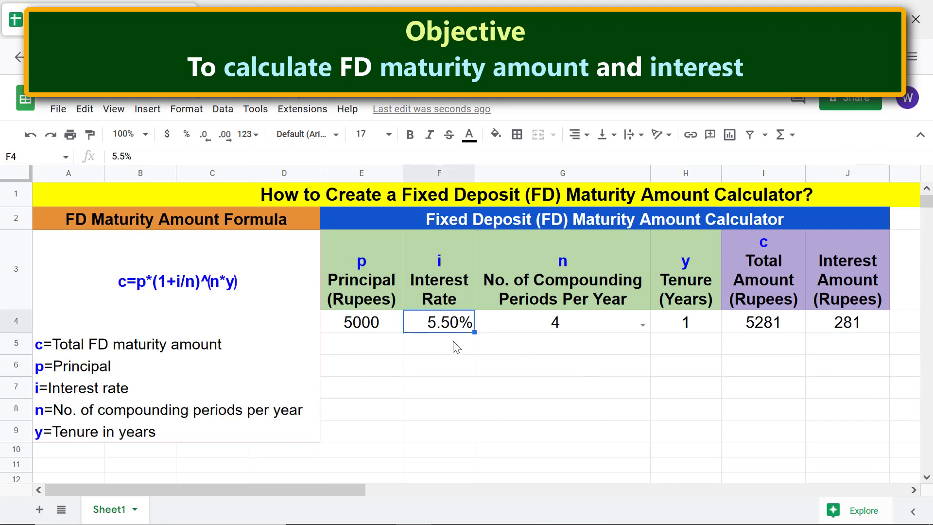
type("5.75")
key("Return")
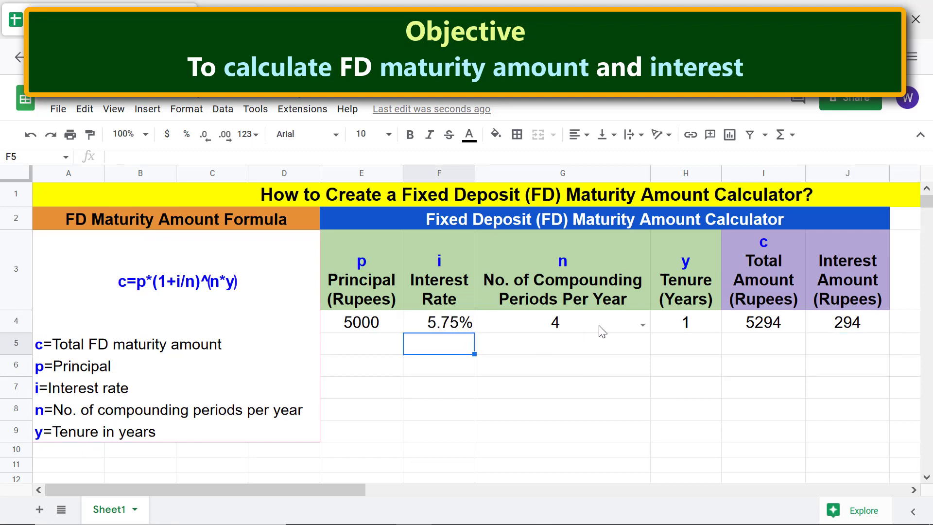
left_click(642, 325)
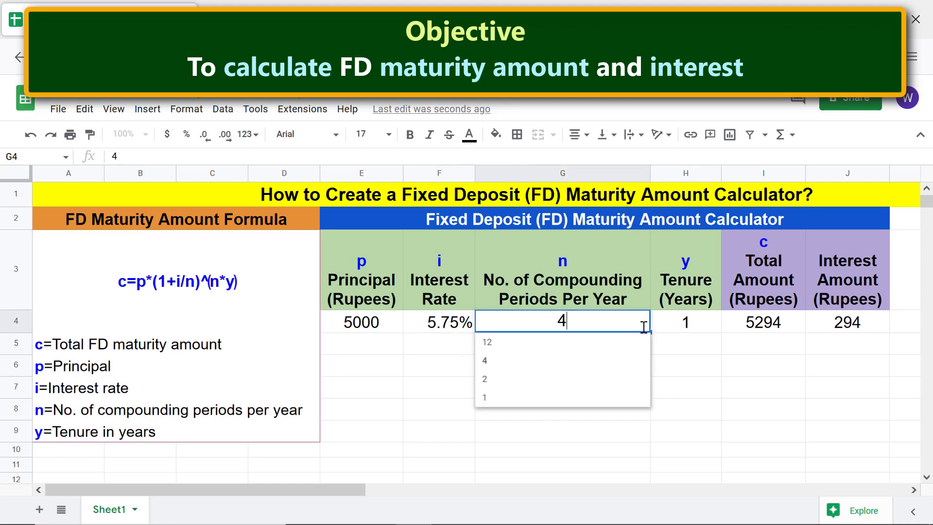
left_click(526, 396)
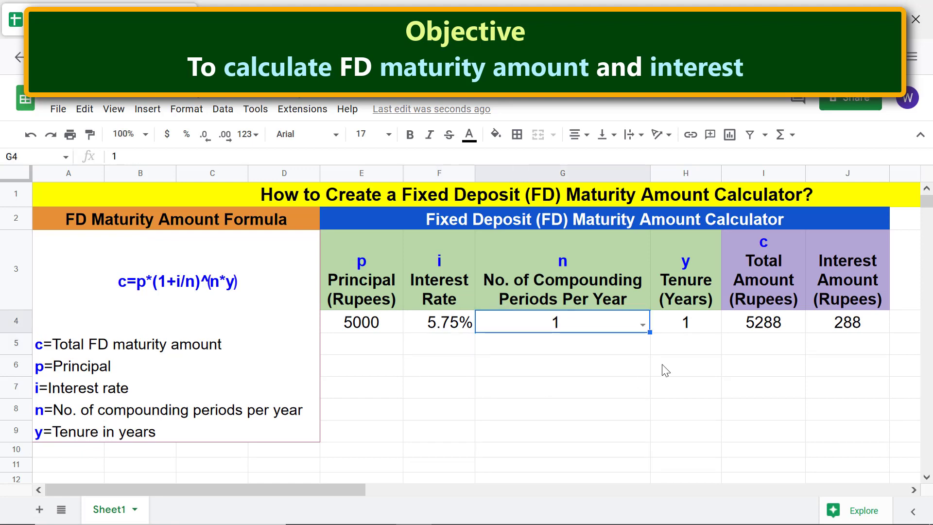
left_click(689, 329)
type("3")
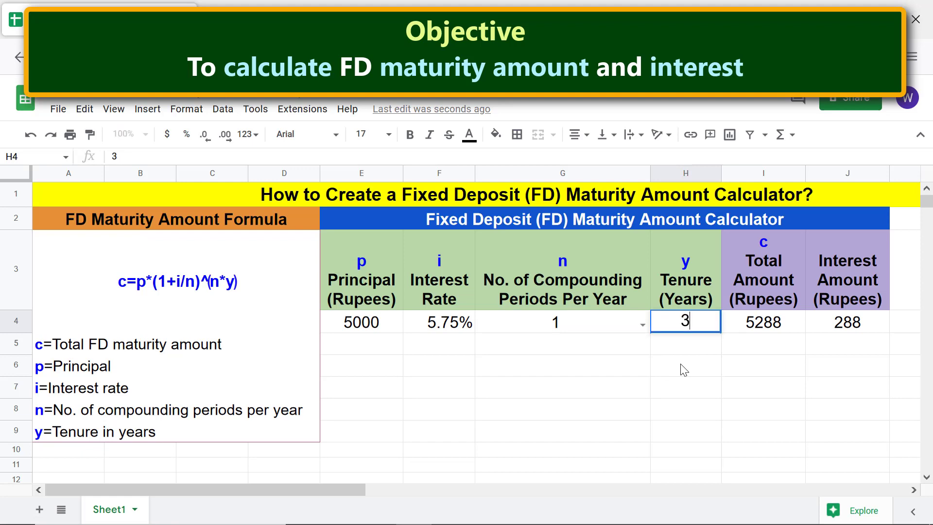
key("Return")
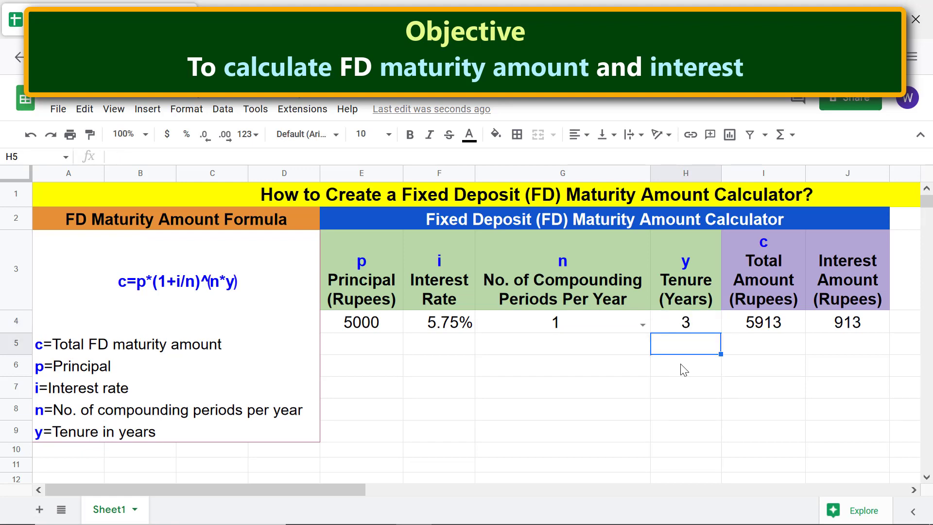